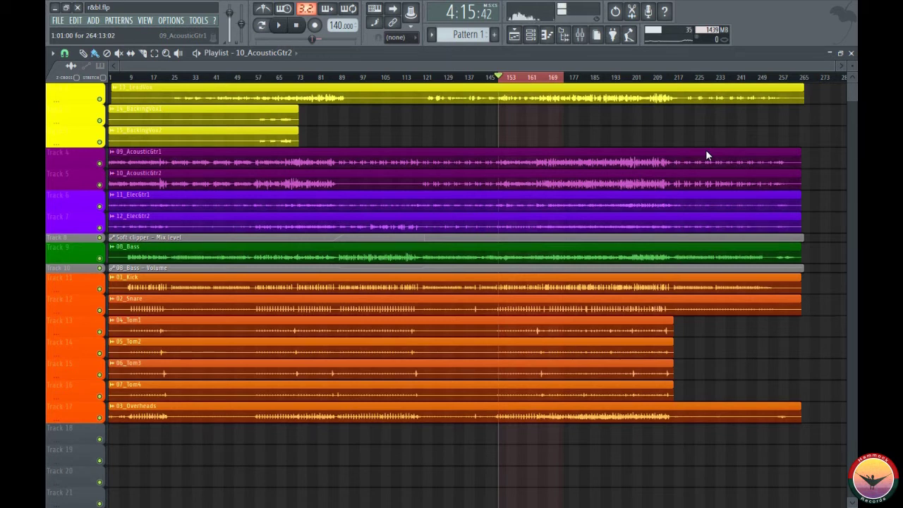
# - Open the mixer and play the marked song section, moving the mixer window off the upper playlist tracks
pyautogui.press('space')
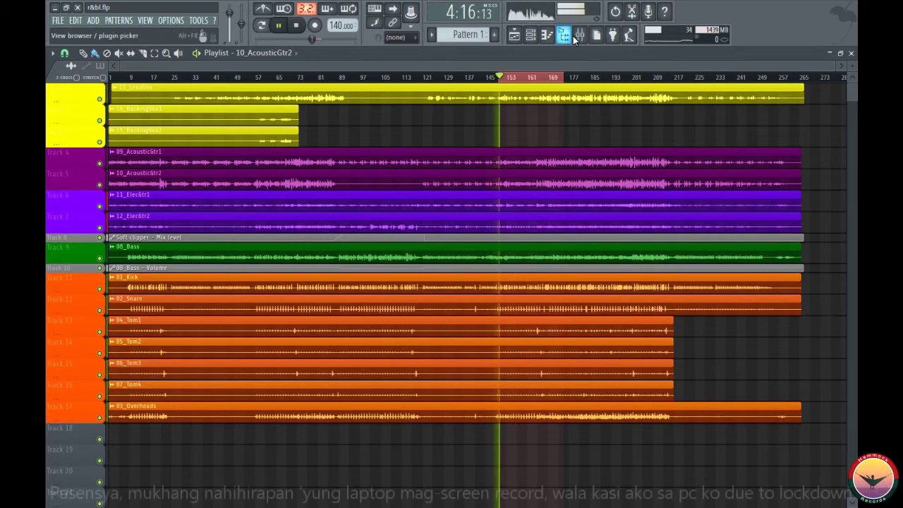
pyautogui.click(579, 35)
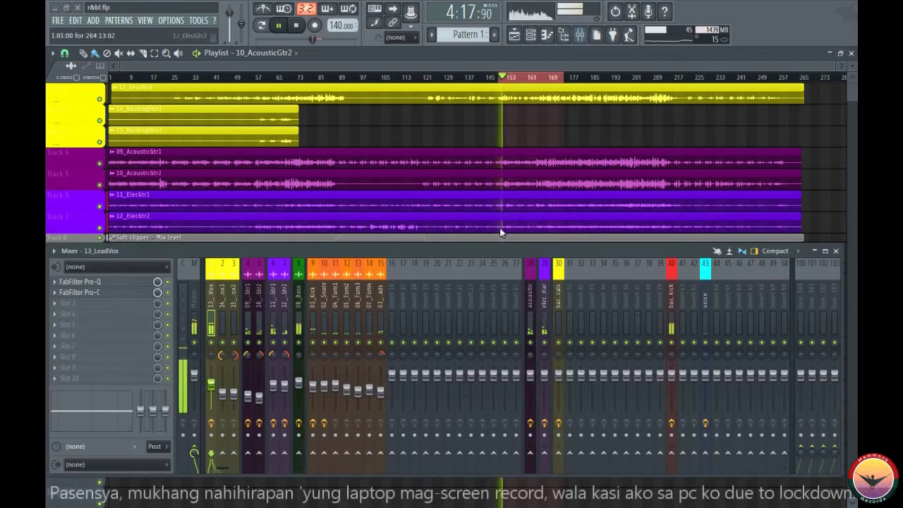
pyautogui.moveTo(482, 252); pyautogui.dragTo(496, 241)
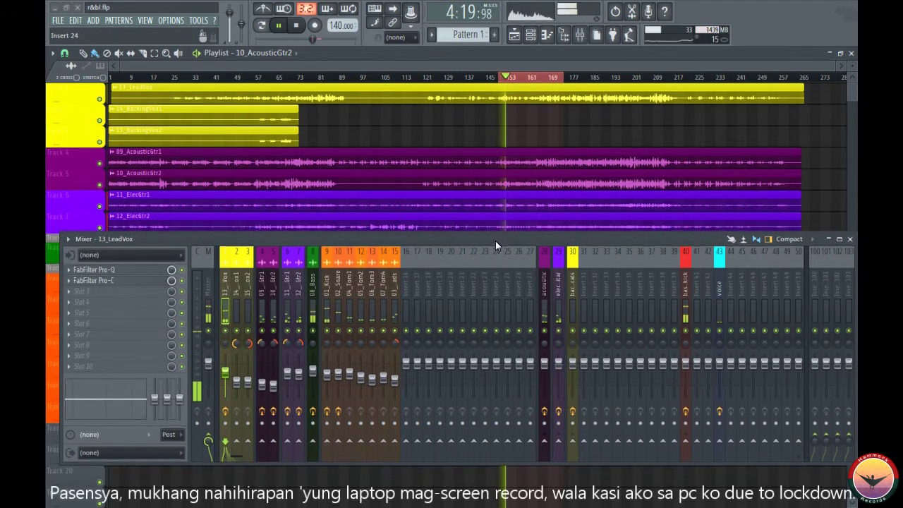
pyautogui.press('space')
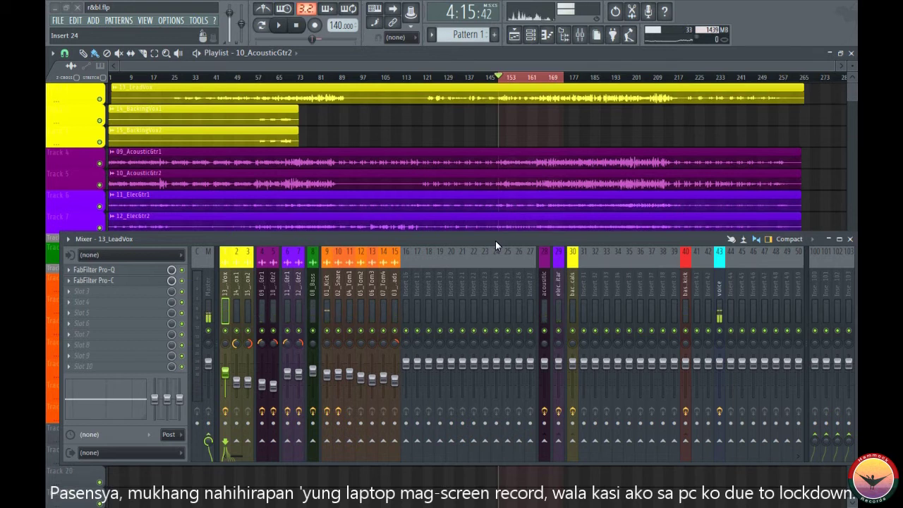
# - Solo the lead vocal mixer track, re-enable the voice track, and audition the vocal with its effects bypassed
pyautogui.rightClick(225, 330)
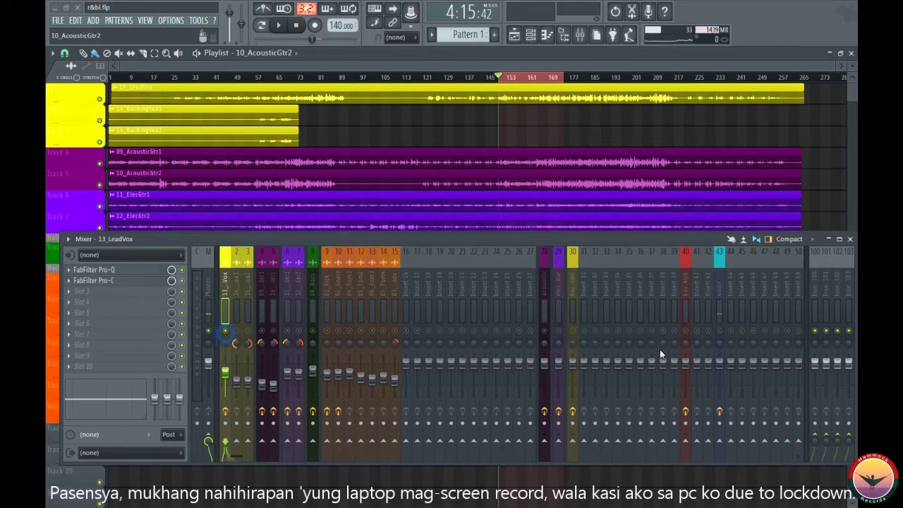
pyautogui.click(720, 332)
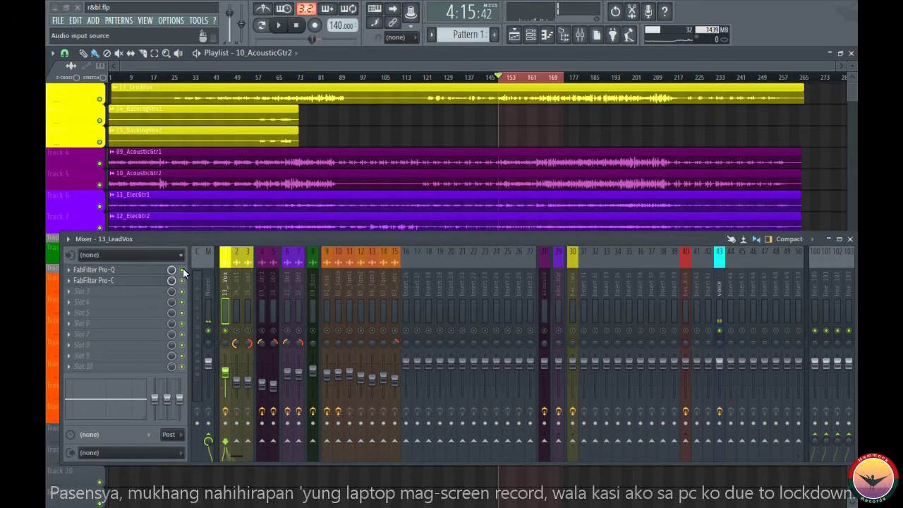
pyautogui.click(225, 409)
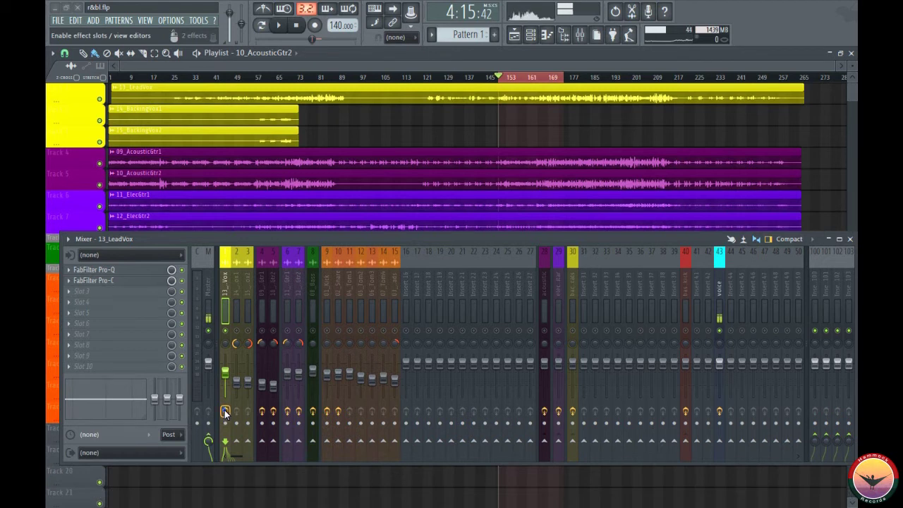
pyautogui.press('space')
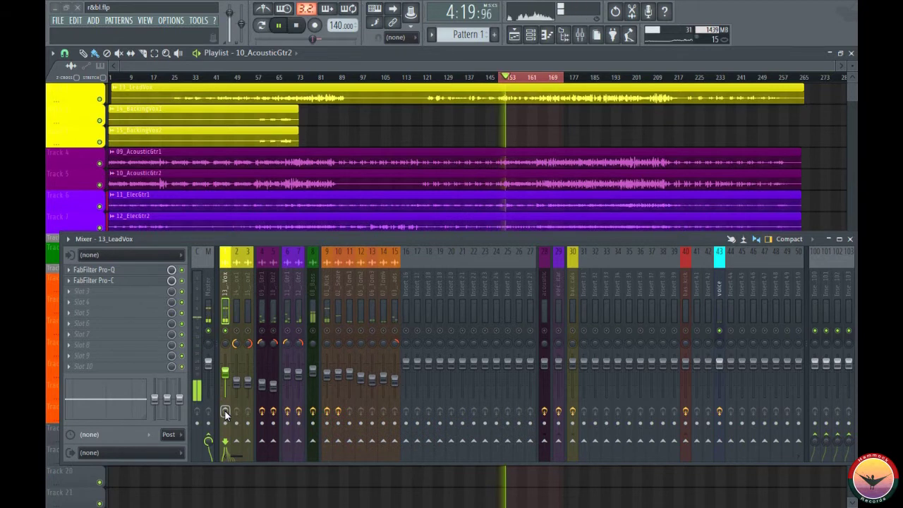
pyautogui.press('space')
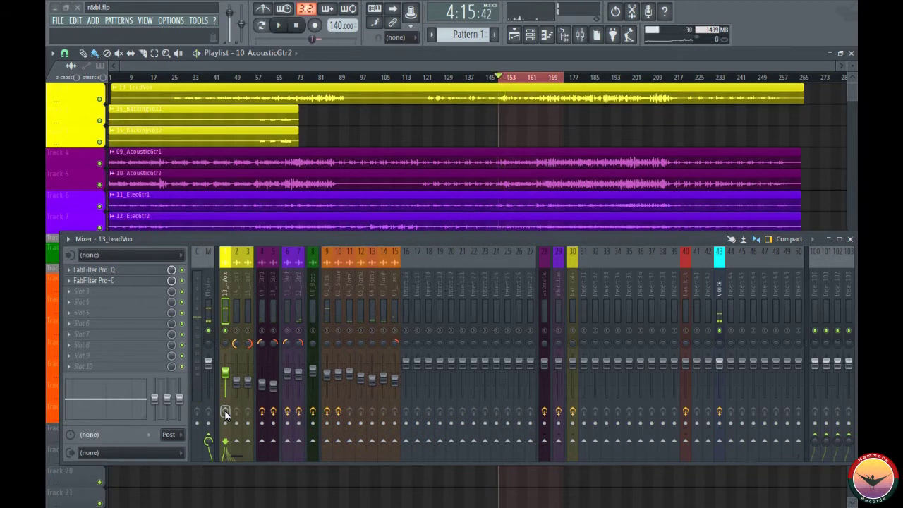
# - Re-enable the lead vocal's effects, play it soloed, and unsolo it to hear it within the full mix
pyautogui.click(224, 410)
pyautogui.press('space')
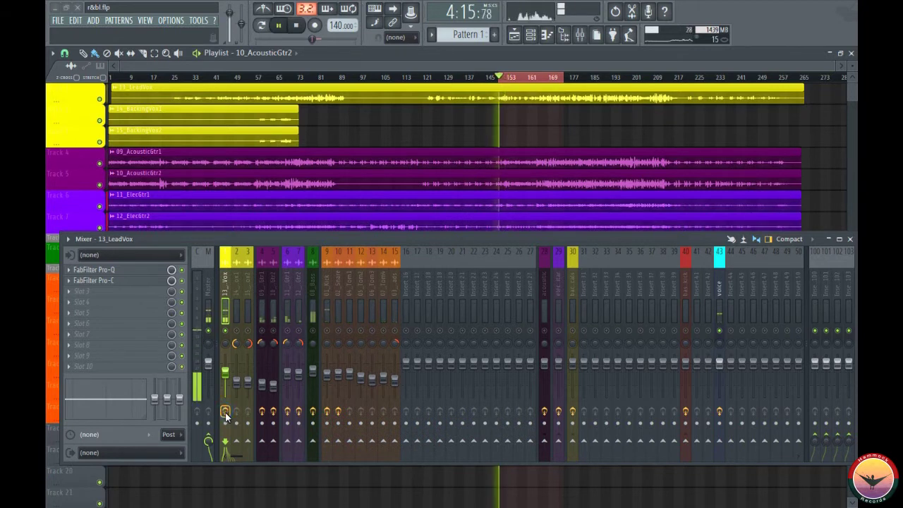
pyautogui.rightClick(225, 331)
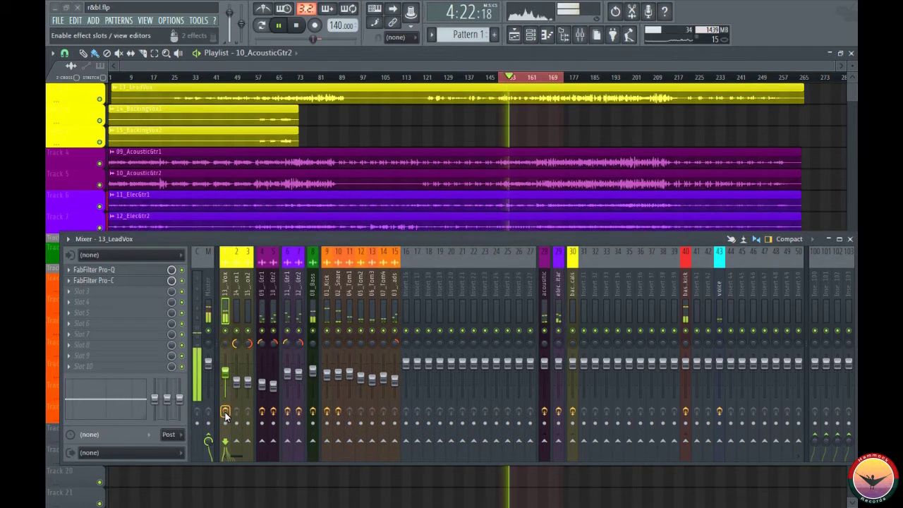
pyautogui.press('space')
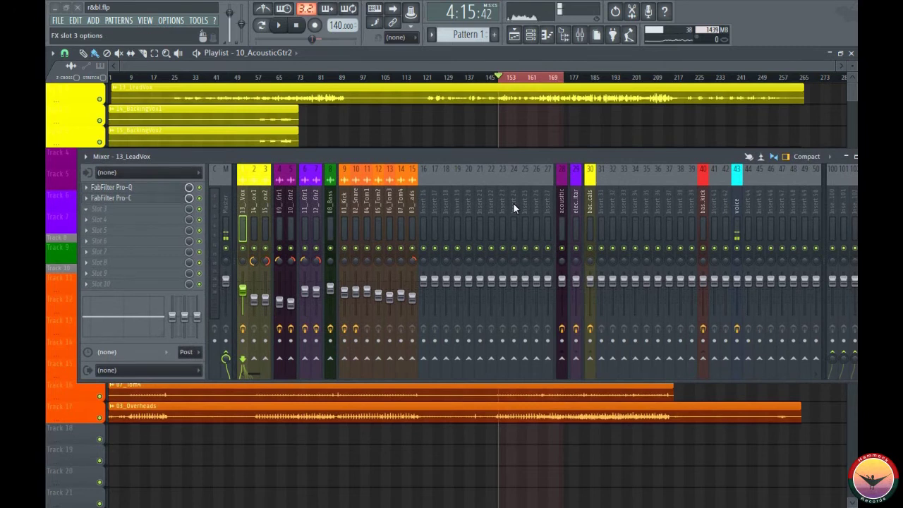
# - Load FabFilter Pro-Q into the third effect slot of the lead vocal mixer track
pyautogui.click(99, 208)
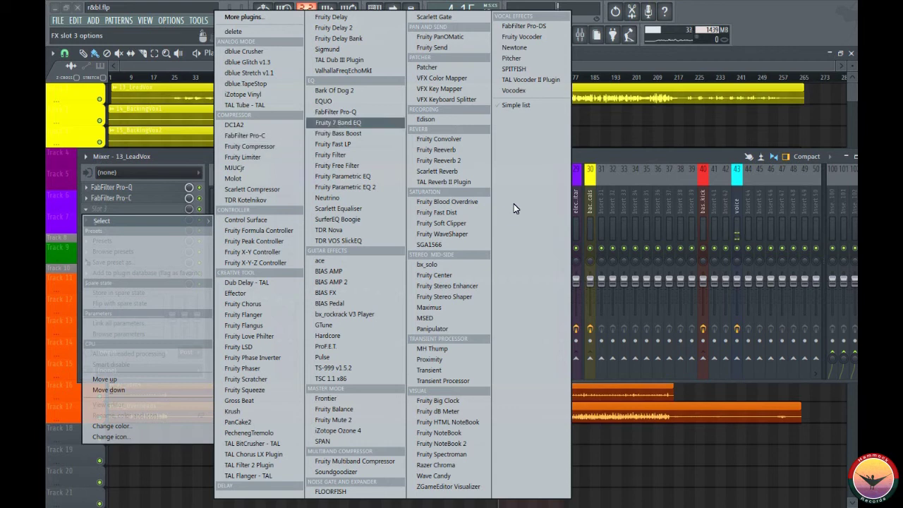
pyautogui.press('Up')
pyautogui.press('Return')
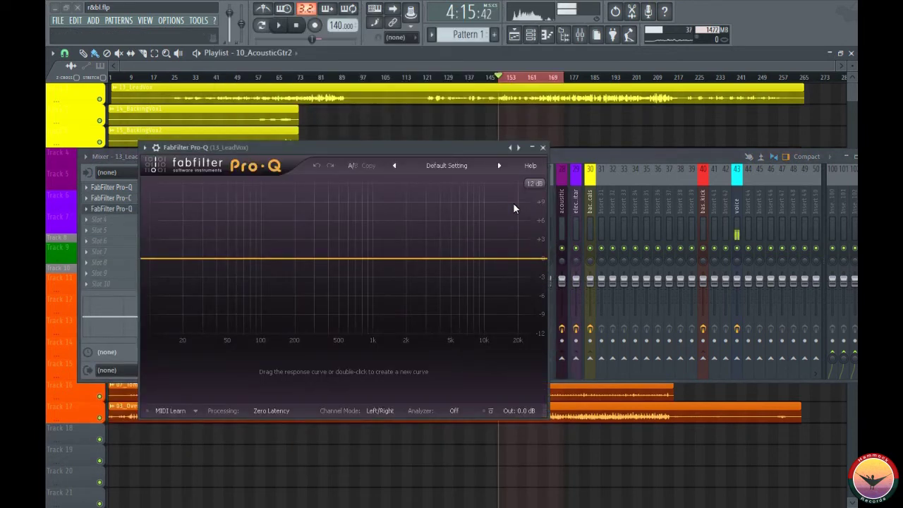
# - Set the new Pro-Q's analyzer to Post-EQ and its display range to 30 dB
pyautogui.click(454, 410)
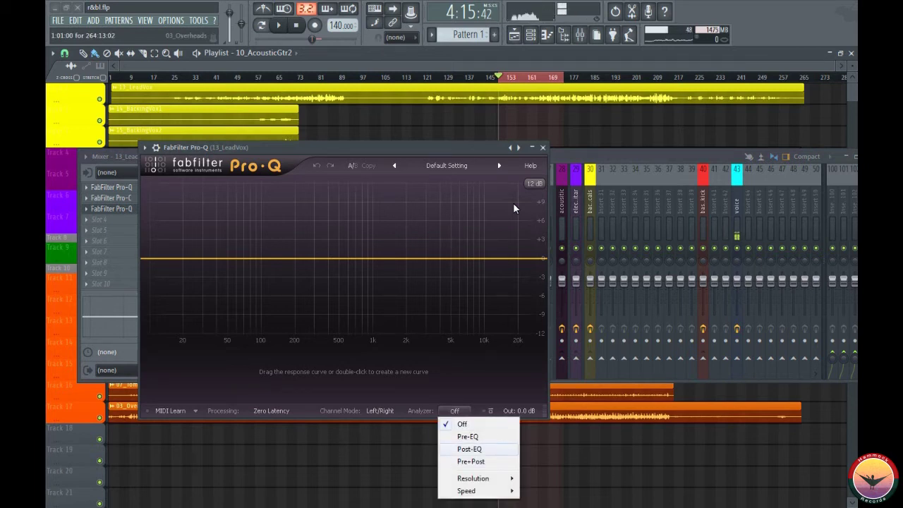
pyautogui.press('Return')
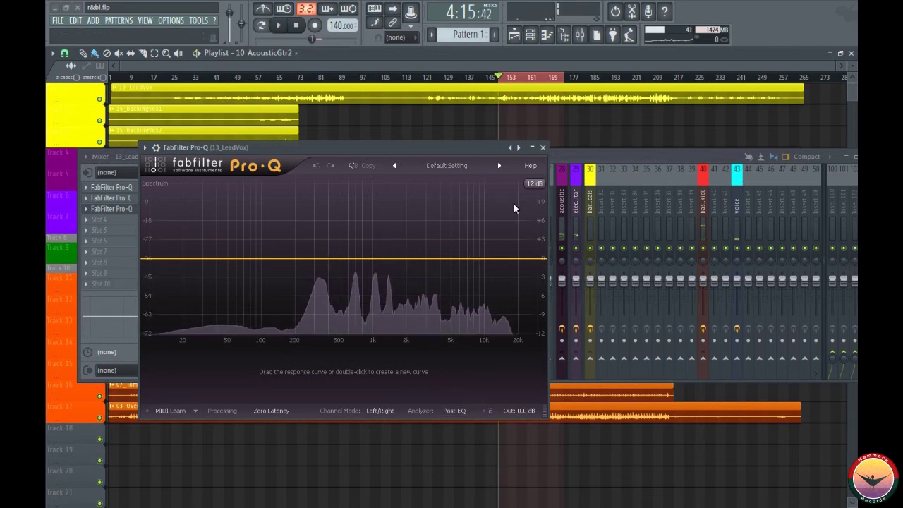
pyautogui.click(534, 183)
pyautogui.click(536, 234)
pyautogui.press('space')
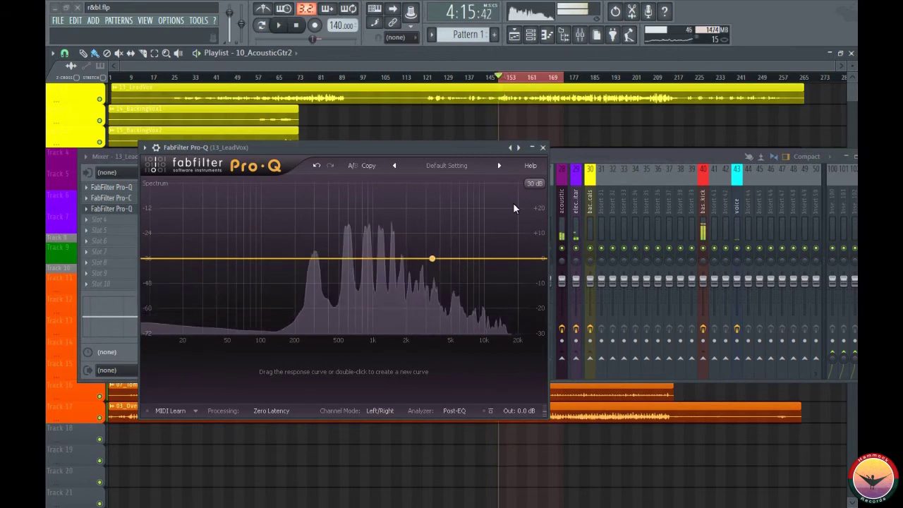
pyautogui.moveTo(432, 258); pyautogui.dragTo(396, 225)
pyautogui.rightClick(396, 224)
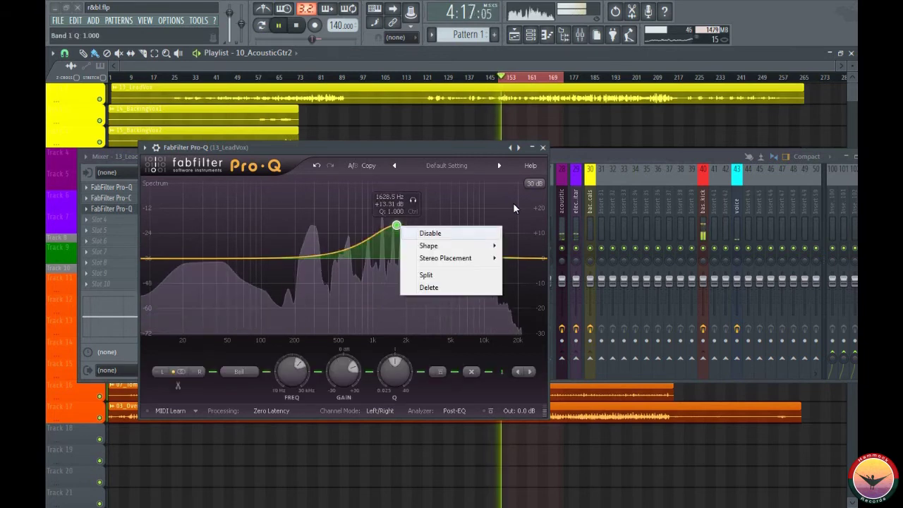
pyautogui.click(429, 287)
# - Add a high-shelf boost to the vocal EQ at about 3394 Hz, +11 dB and Q 0.3, auditioning it during playback
pyautogui.moveTo(531, 258); pyautogui.dragTo(392, 238)
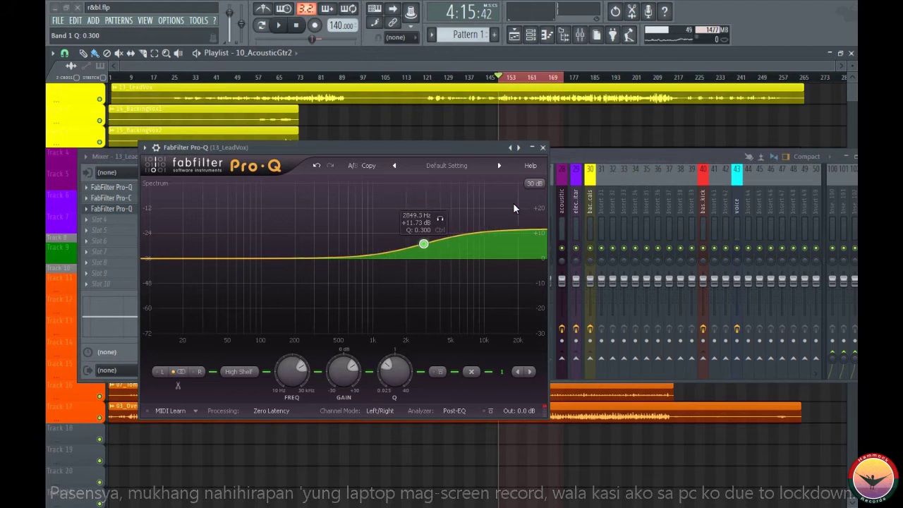
pyautogui.press('space')
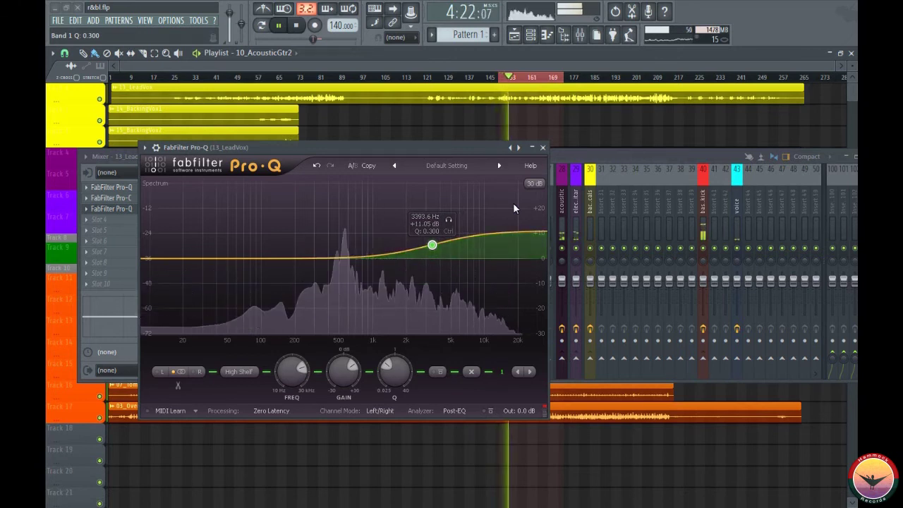
pyautogui.press('space')
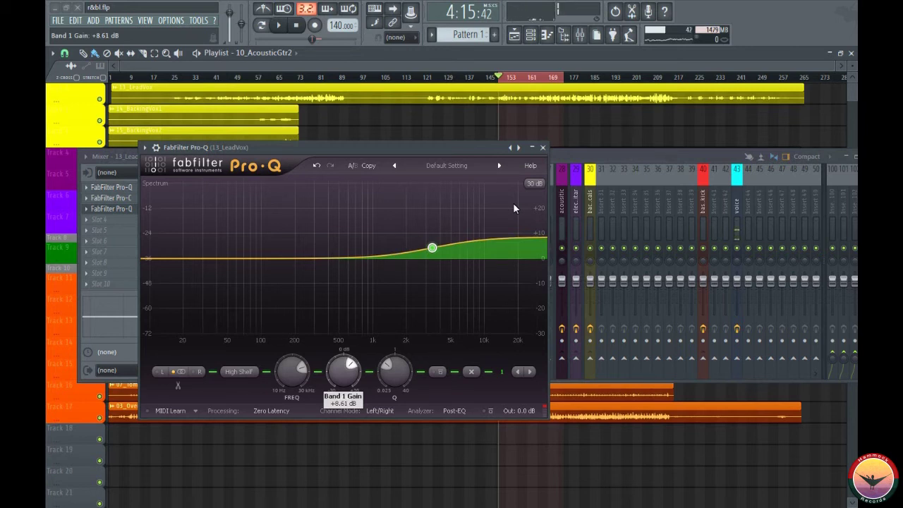
# - Set the high shelf's gain to +6.5 dB, audition it in the mix, and close the equalizer
pyautogui.press('space')
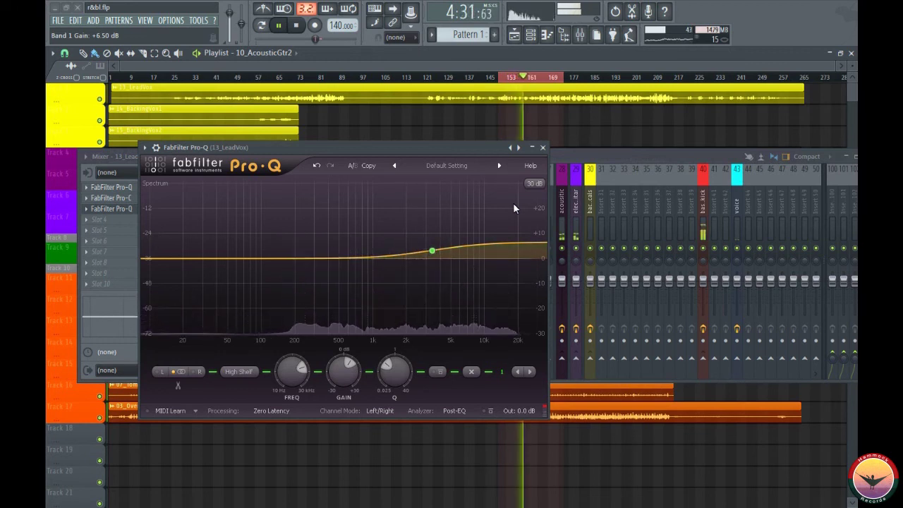
pyautogui.press('space')
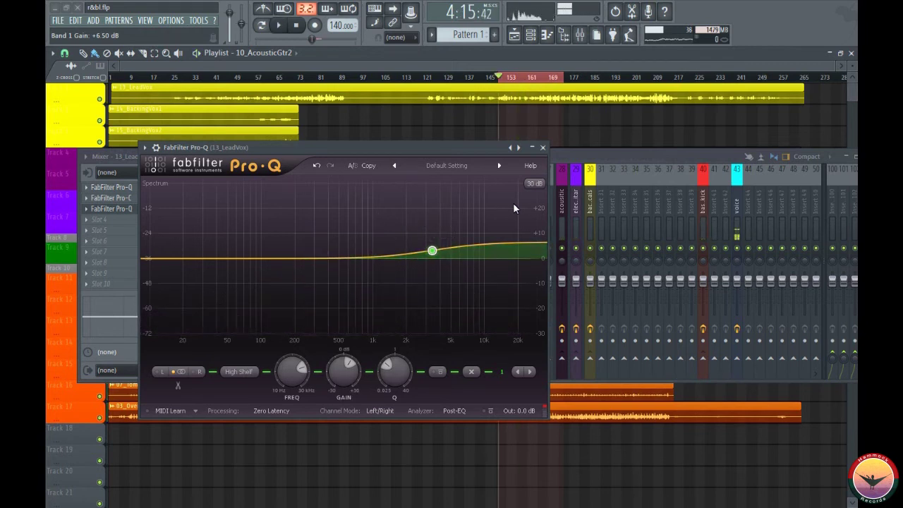
pyautogui.press('space')
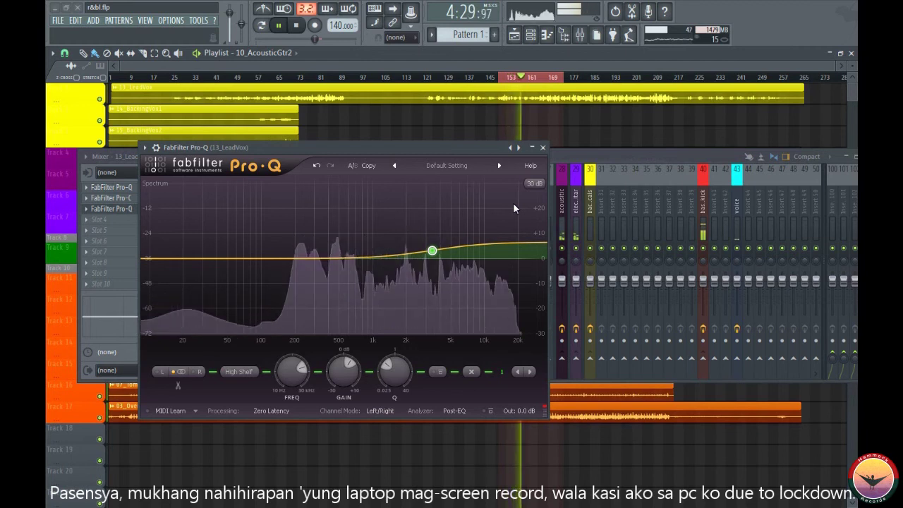
pyautogui.press('space')
pyautogui.press('Escape')
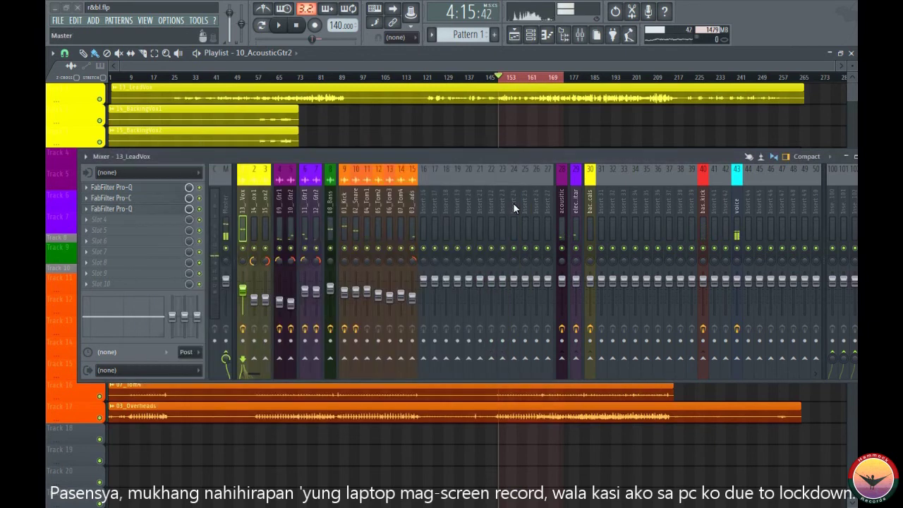
# - Play the marked section to check the brightened vocal in the full mix, and reposition the mixer below the acoustic guitar tracks
pyautogui.press('space')
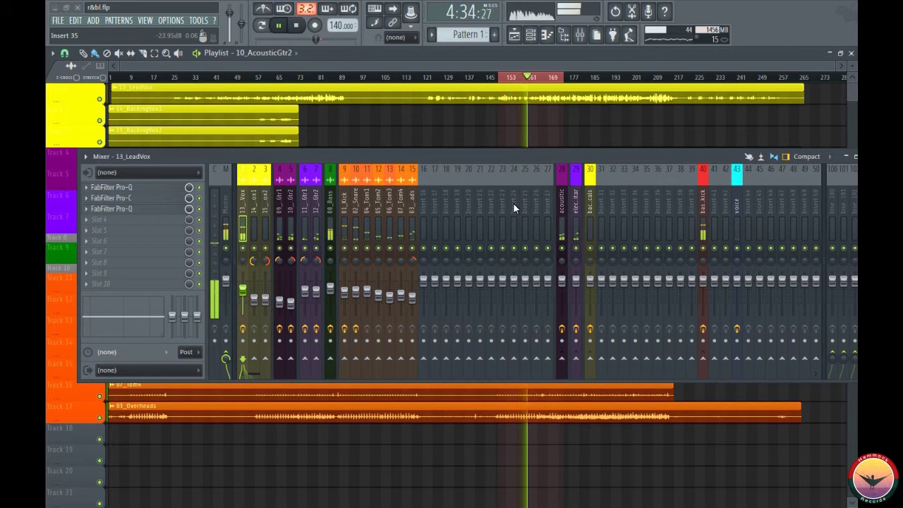
pyautogui.press('space')
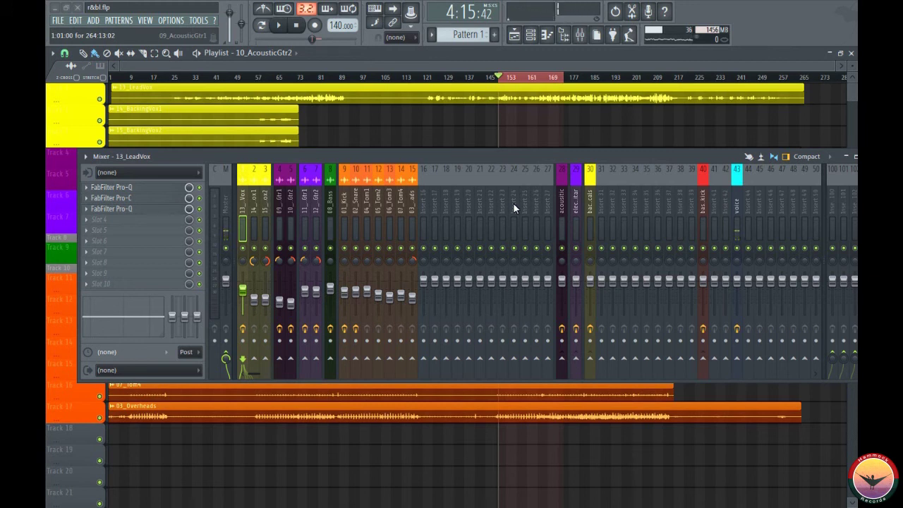
pyautogui.moveTo(514, 156); pyautogui.dragTo(474, 215)
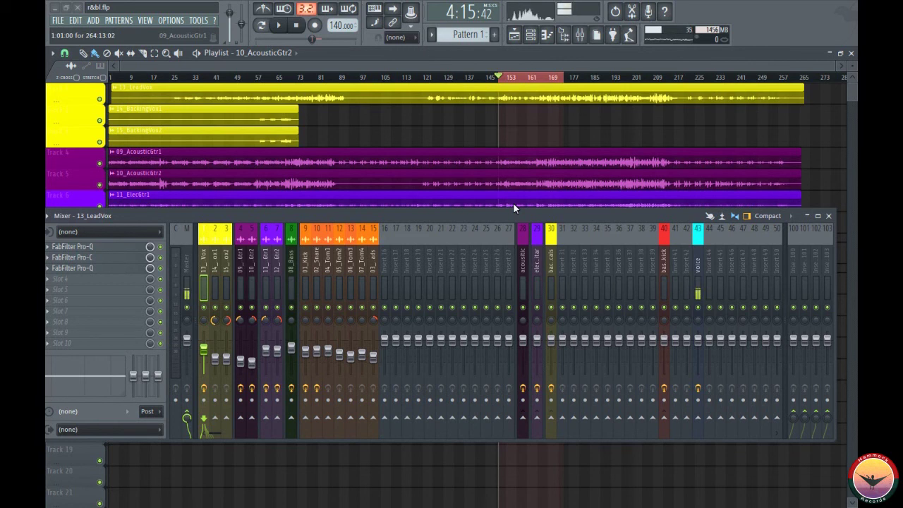
pyautogui.moveTo(514, 211)
pyautogui.mouseDown()
pyautogui.moveTo(527, 313)
pyautogui.moveTo(527, 214)
pyautogui.mouseUp()
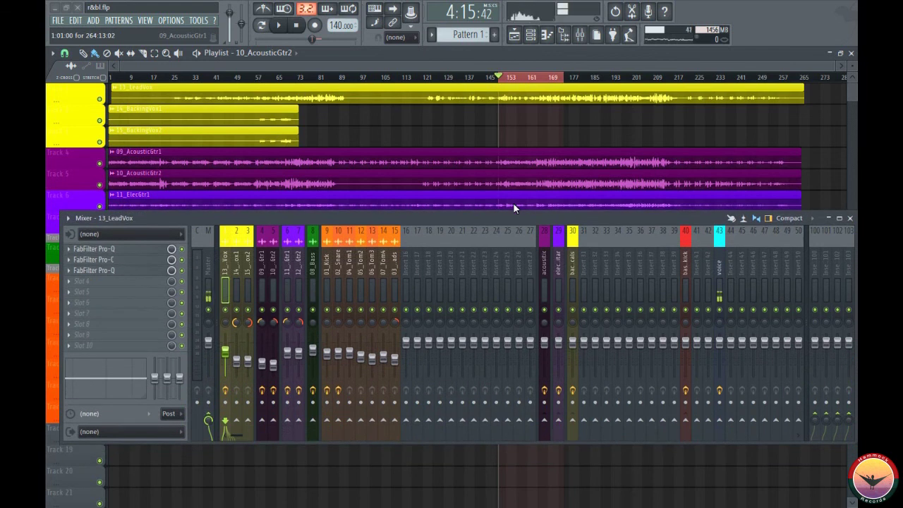
pyautogui.moveTo(514, 215)
pyautogui.mouseDown()
pyautogui.moveTo(477, 244)
pyautogui.moveTo(500, 247)
pyautogui.moveTo(510, 234)
pyautogui.mouseUp()
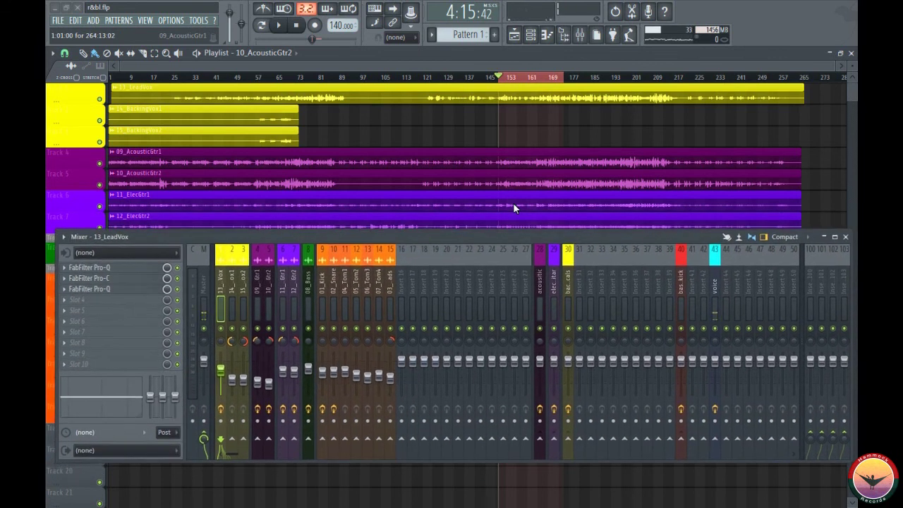